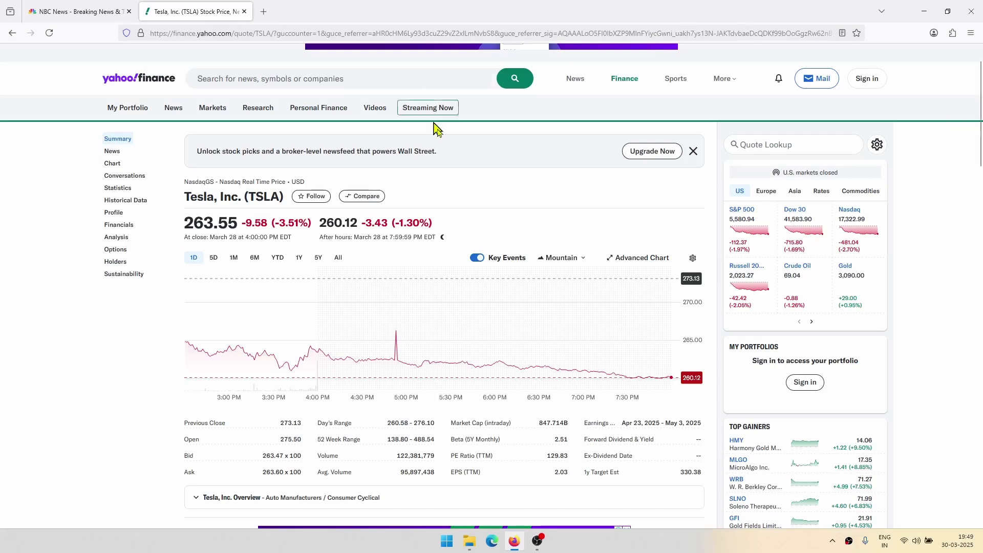
Go to Firefox's Add-ons and themes manager from the main menu.
{"action": "left_click", "coordinate": [970, 33]}
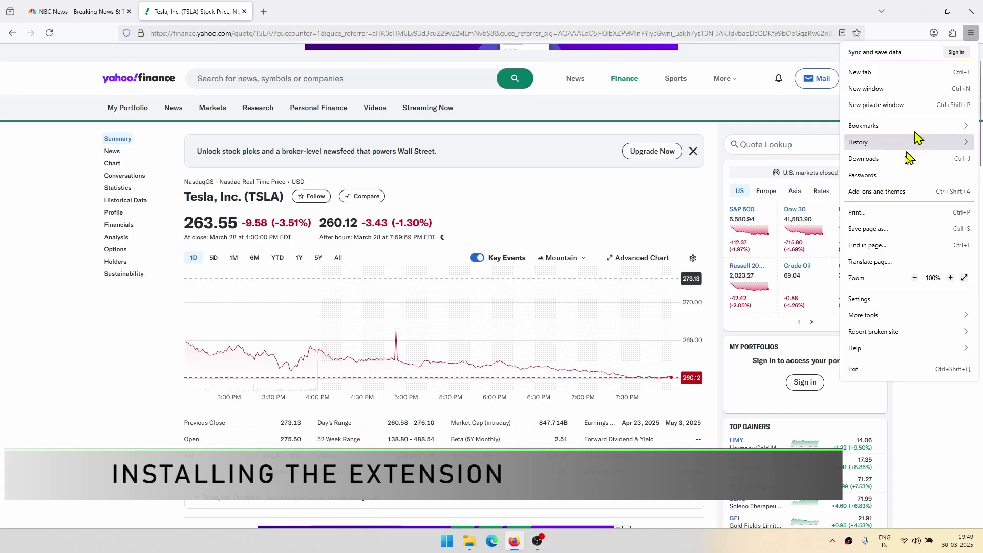
{"action": "left_click", "coordinate": [895, 196]}
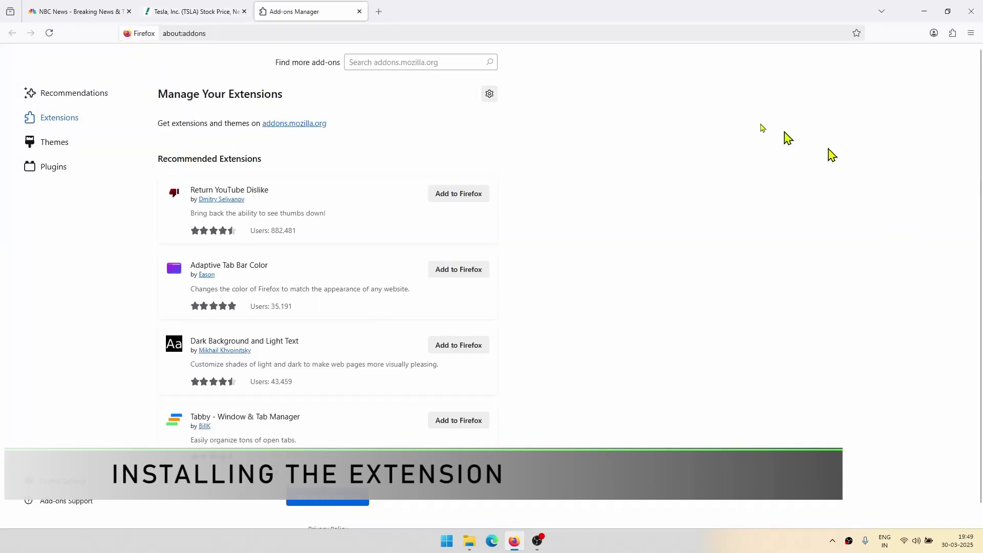
{"action": "left_click", "coordinate": [373, 65]}
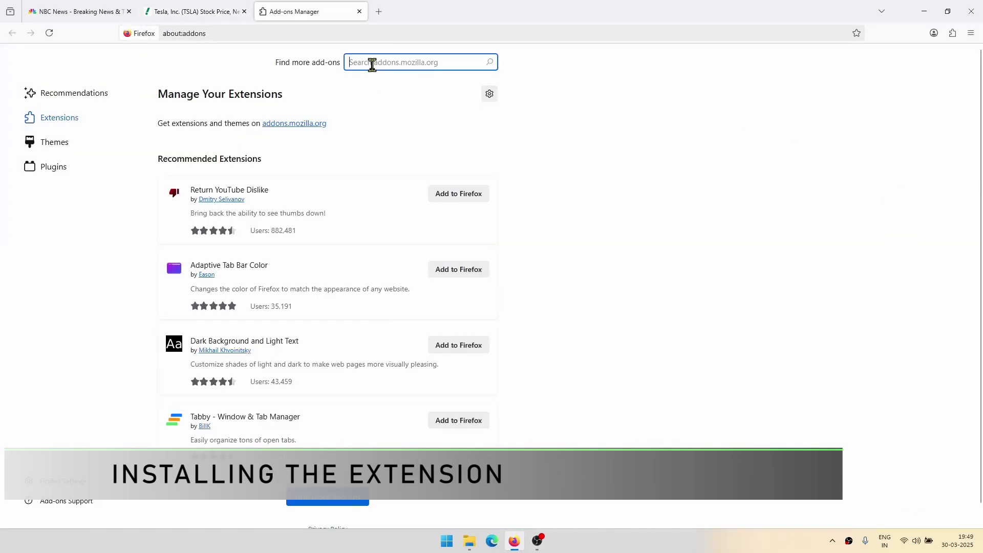
{"action": "scroll", "coordinate": [431, 248], "scroll_direction": "down", "scroll_amount": 1}
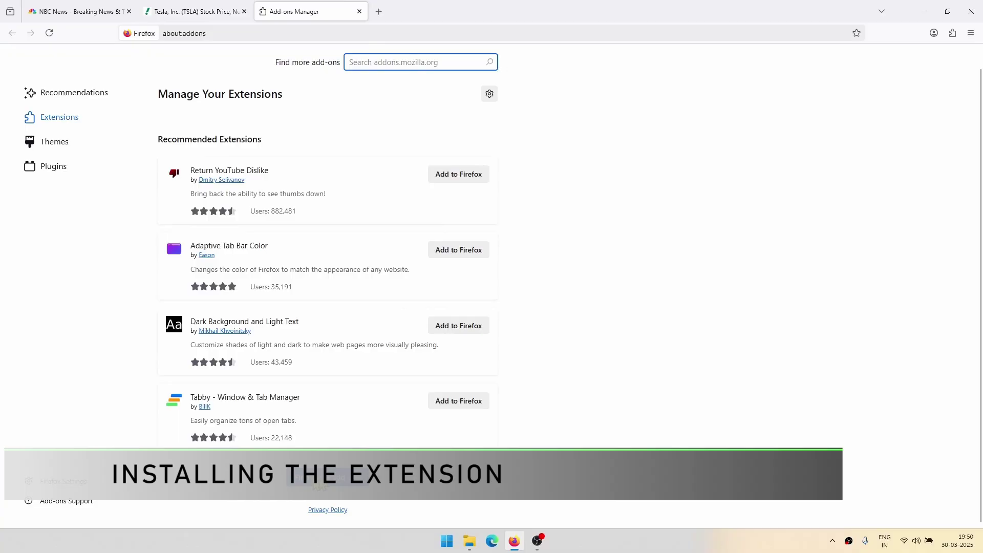
Search the Firefox add-ons website for 'tab reloader'.
{"action": "left_click", "coordinate": [318, 488]}
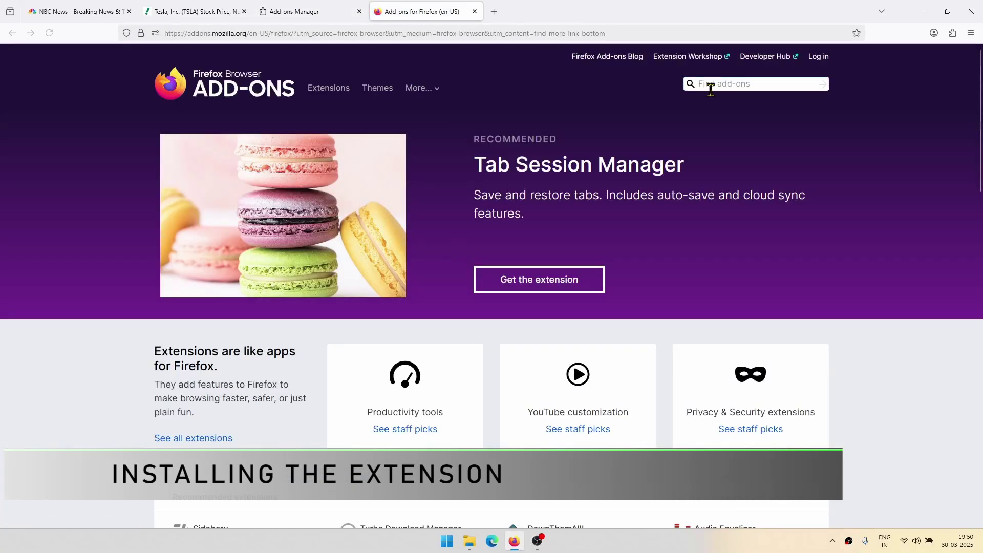
{"action": "left_click", "coordinate": [699, 84]}
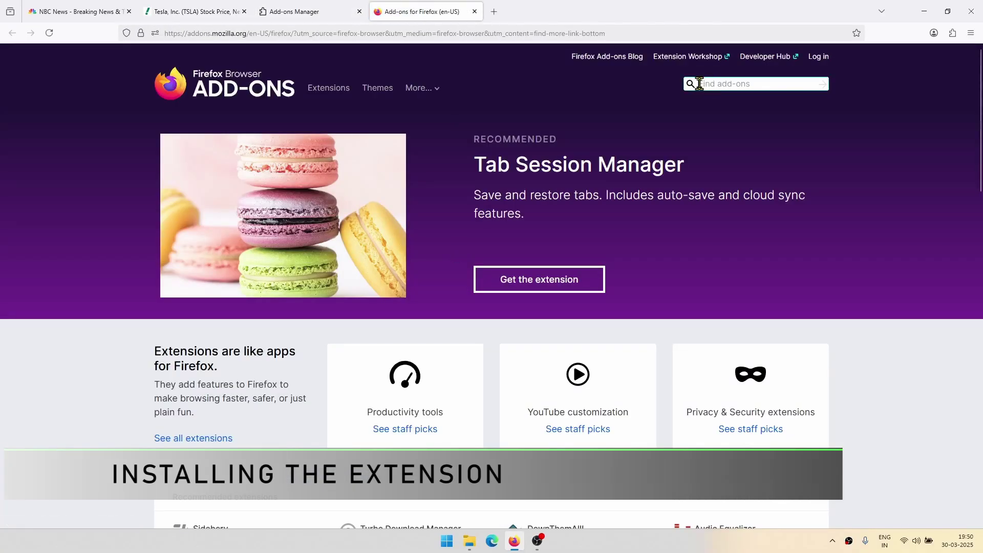
{"action": "left_click", "coordinate": [710, 84]}
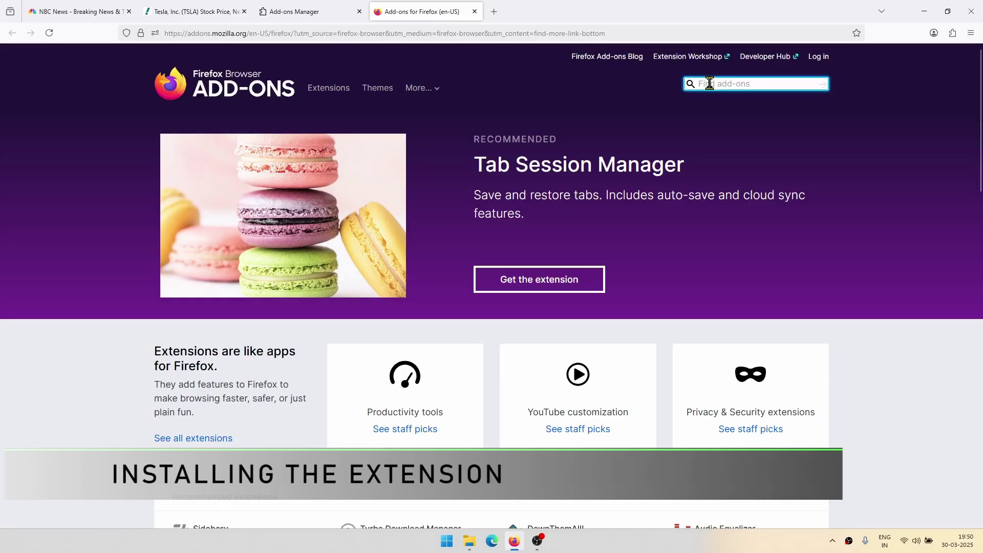
{"action": "type", "text": "tab relo"}
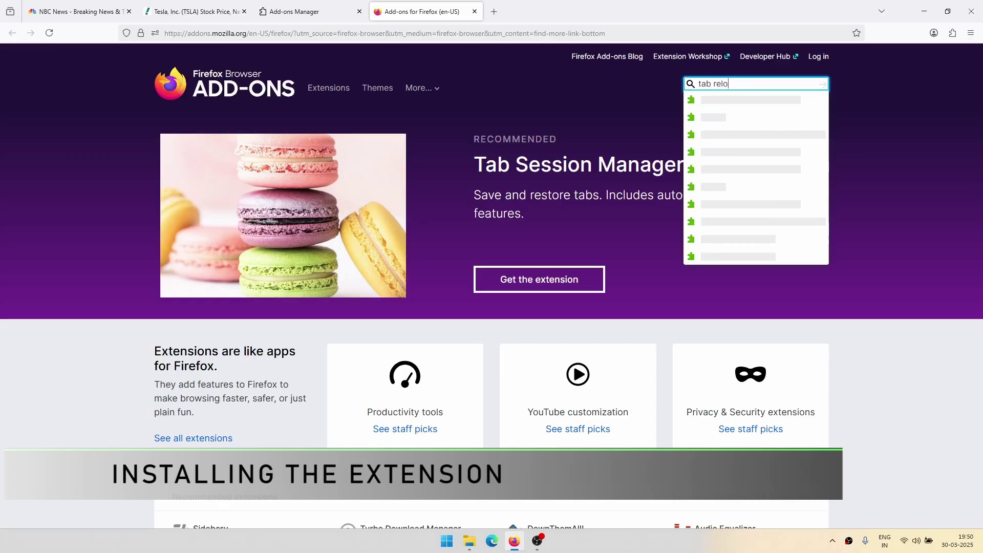
{"action": "type", "text": "ader"}
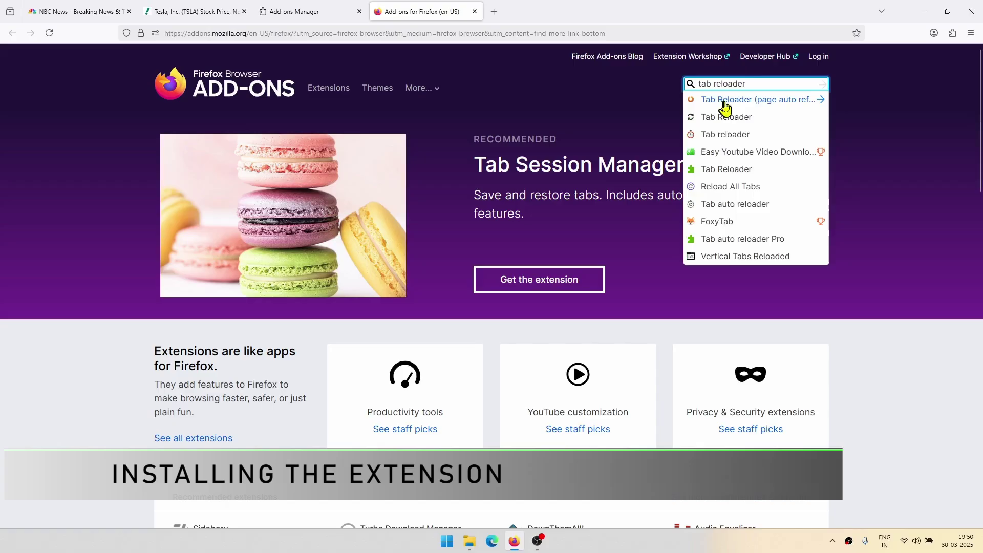
Install the Tab Reloader (page auto refresh) extension, granting its permissions.
{"action": "left_click", "coordinate": [724, 102]}
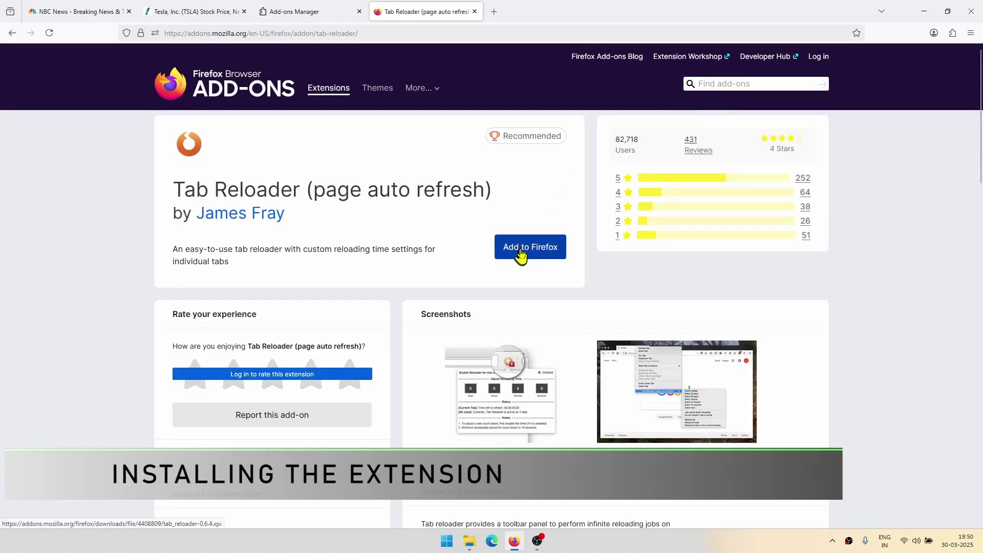
{"action": "left_click", "coordinate": [528, 255]}
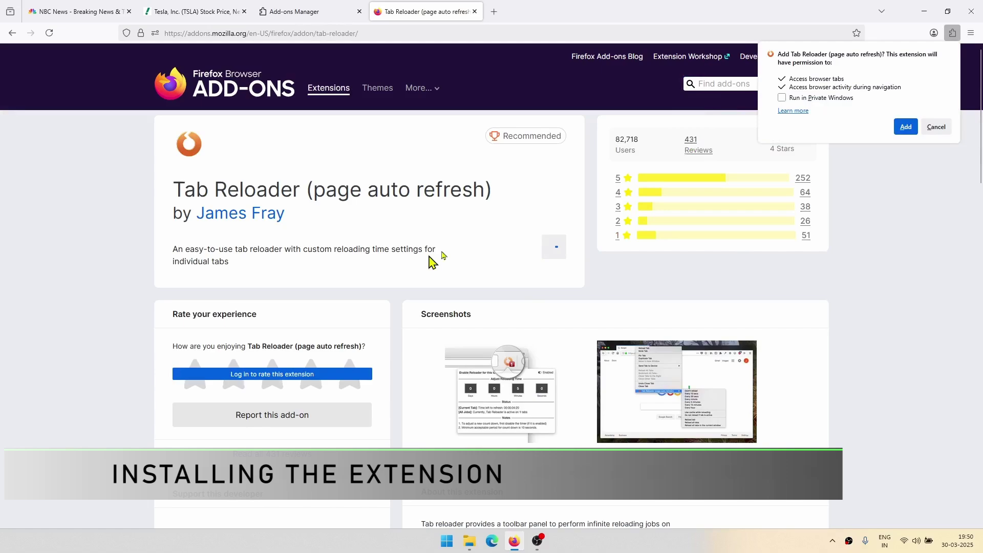
{"action": "left_click", "coordinate": [907, 128]}
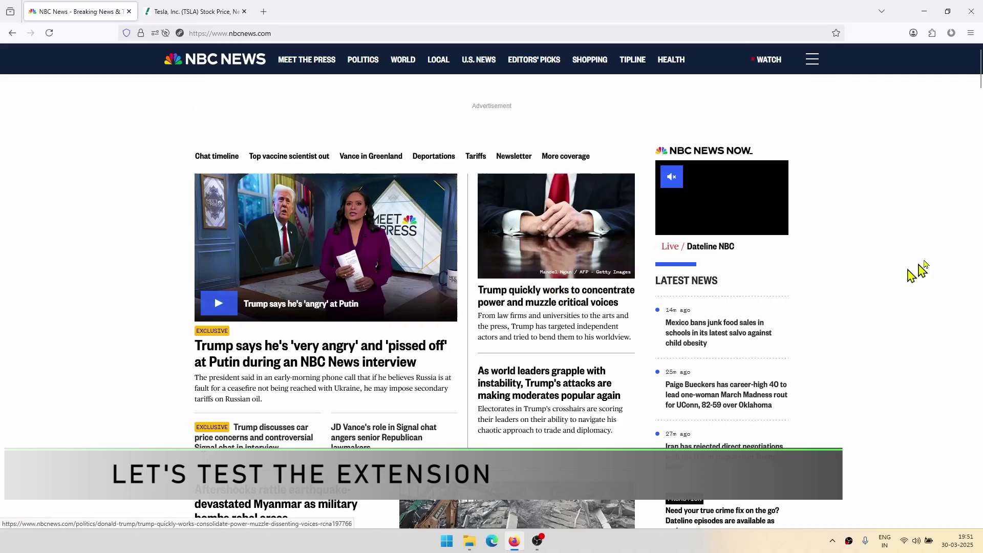
Start the NBC News tab reloading with a 00:00:10 interval edited from the 00:00:30 preset.
{"action": "left_click", "coordinate": [953, 34]}
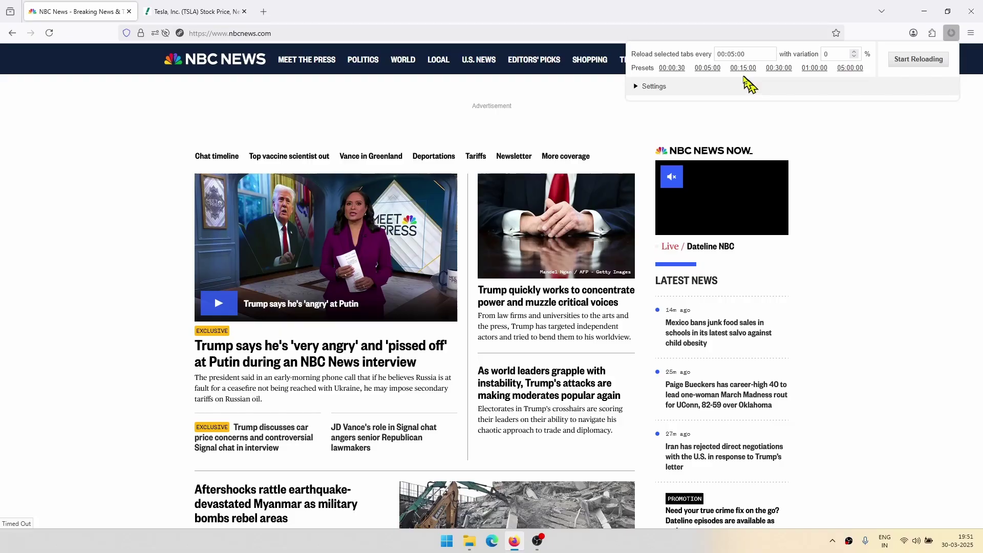
{"action": "left_click", "coordinate": [674, 74]}
{"action": "left_click", "coordinate": [739, 56]}
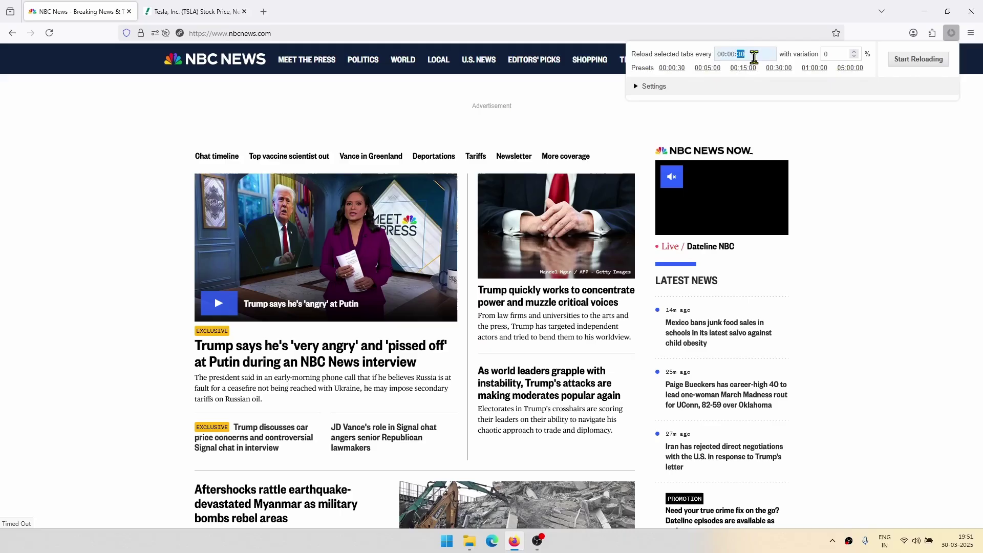
{"action": "type", "text": "10"}
{"action": "left_click", "coordinate": [921, 65]}
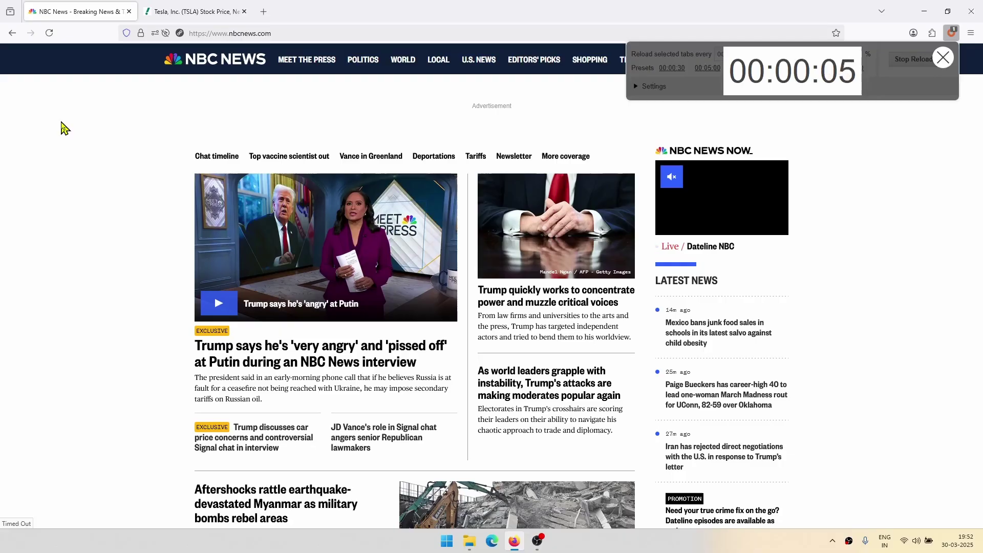
Watch the 10-second reload countdown in the Tab Reloader panel.
{"action": "left_click", "coordinate": [950, 37]}
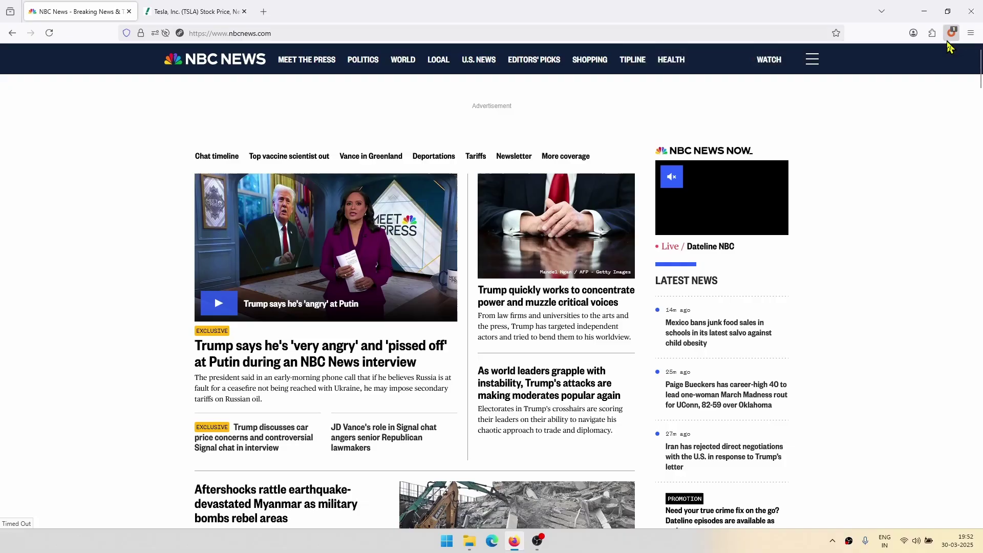
{"action": "left_click", "coordinate": [953, 35]}
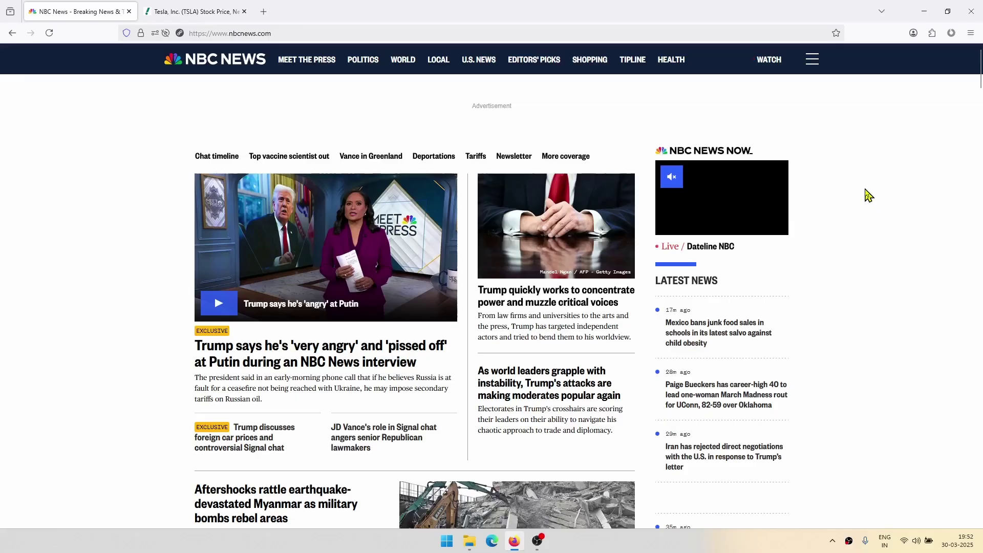
Start auto-reloading the NBC News tab every 10 seconds.
{"action": "left_click", "coordinate": [951, 32]}
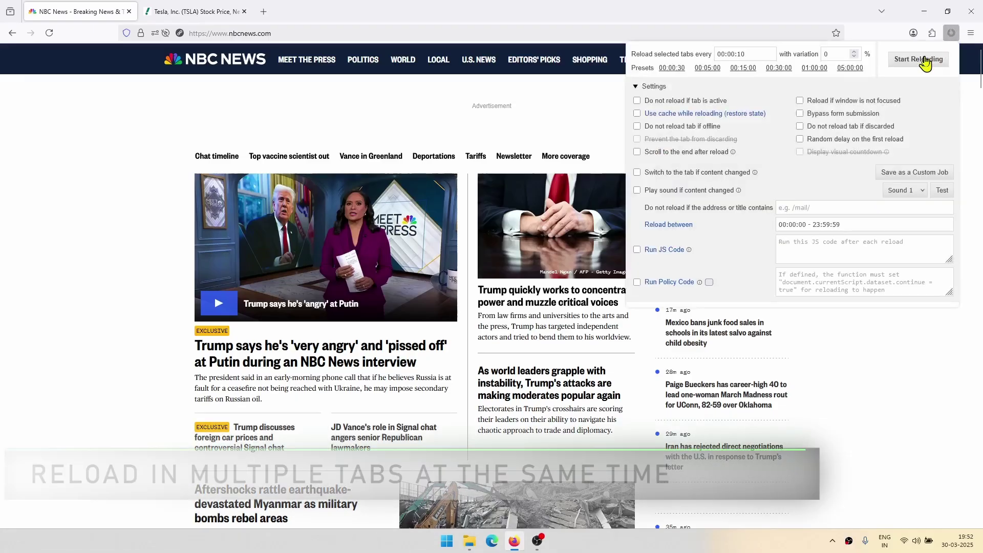
{"action": "left_click", "coordinate": [926, 64]}
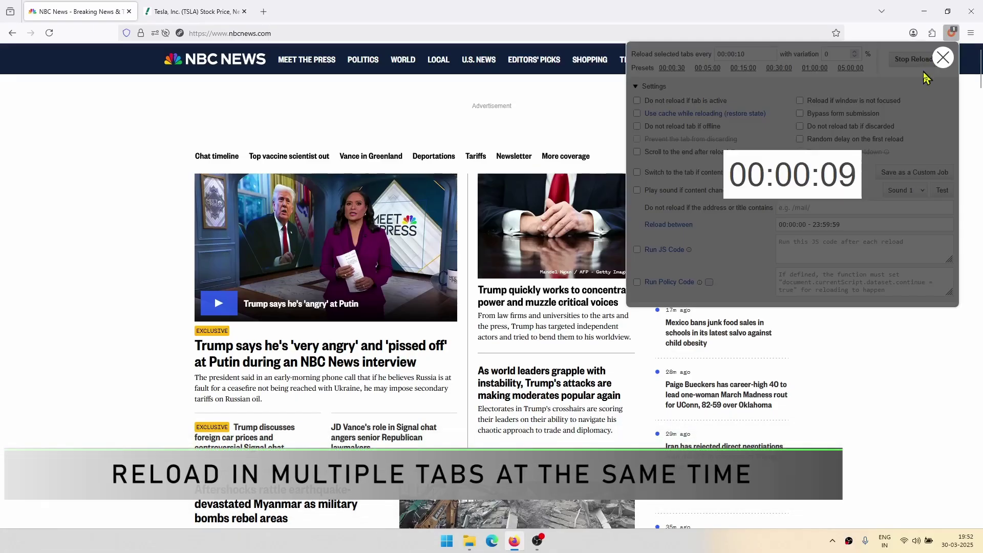
{"action": "left_click", "coordinate": [209, 9]}
Start auto-reloading the Tesla stock tab every 5 minutes.
{"action": "left_click", "coordinate": [951, 33]}
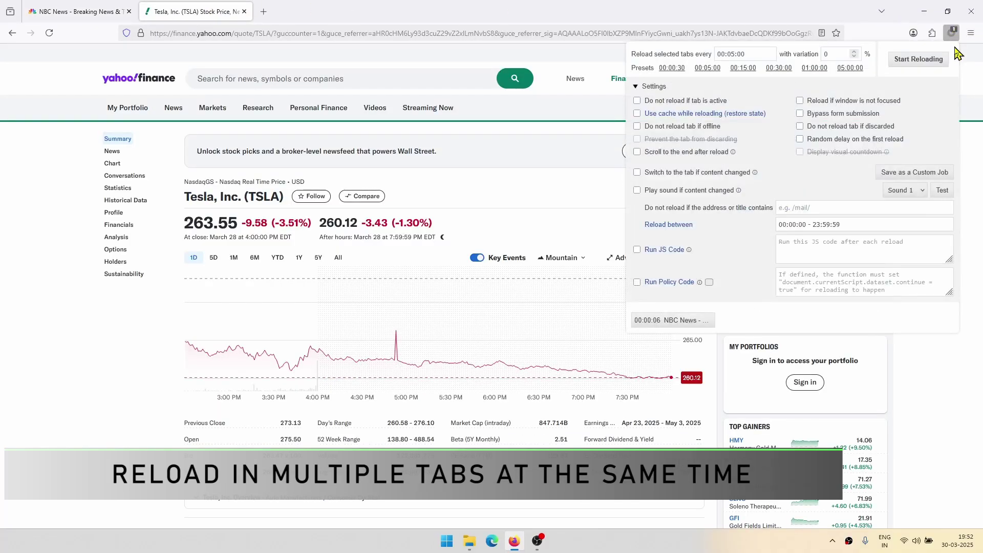
{"action": "left_click", "coordinate": [919, 61]}
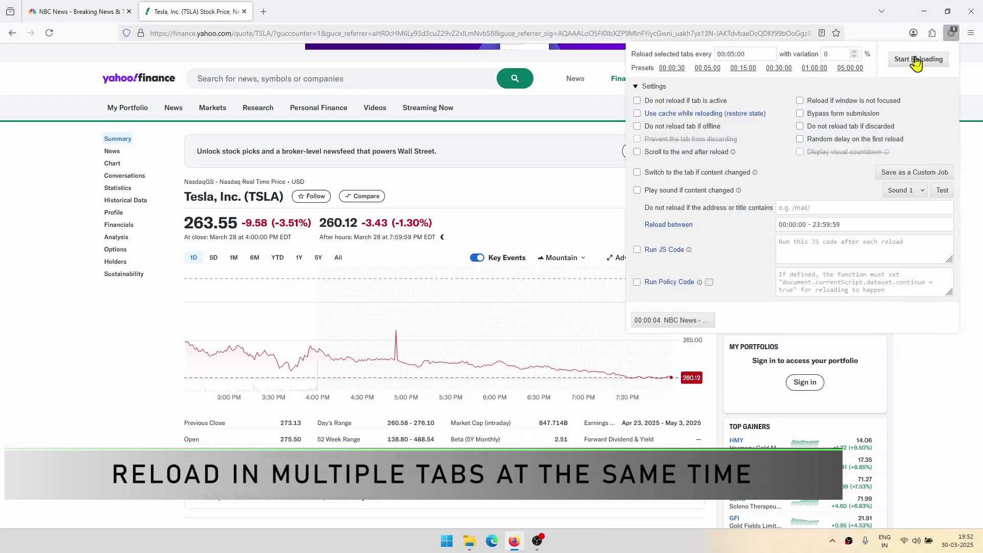
{"action": "left_click", "coordinate": [17, 123]}
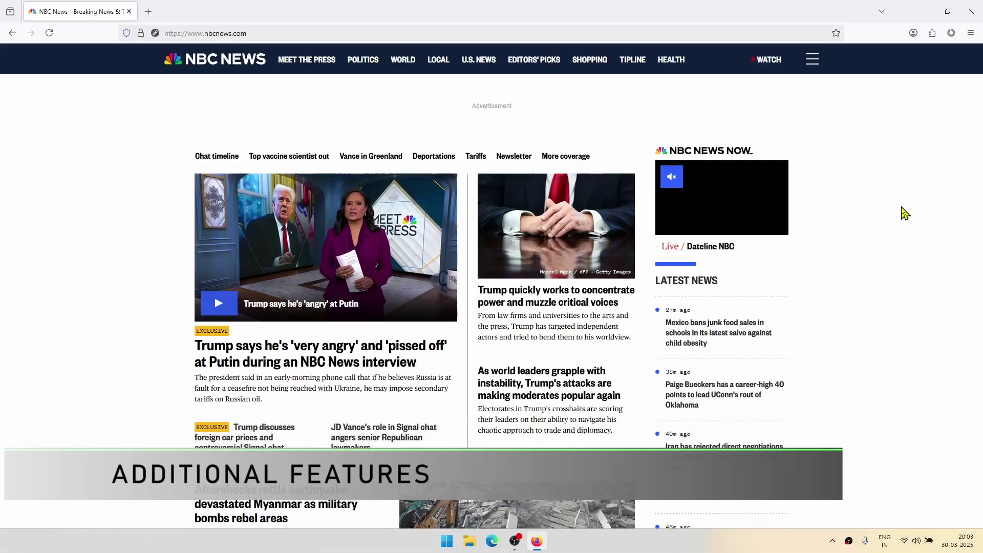
Enter a 00:00:30 reload interval for the NBC News tab, keeping 50% variation.
{"action": "left_click", "coordinate": [951, 33]}
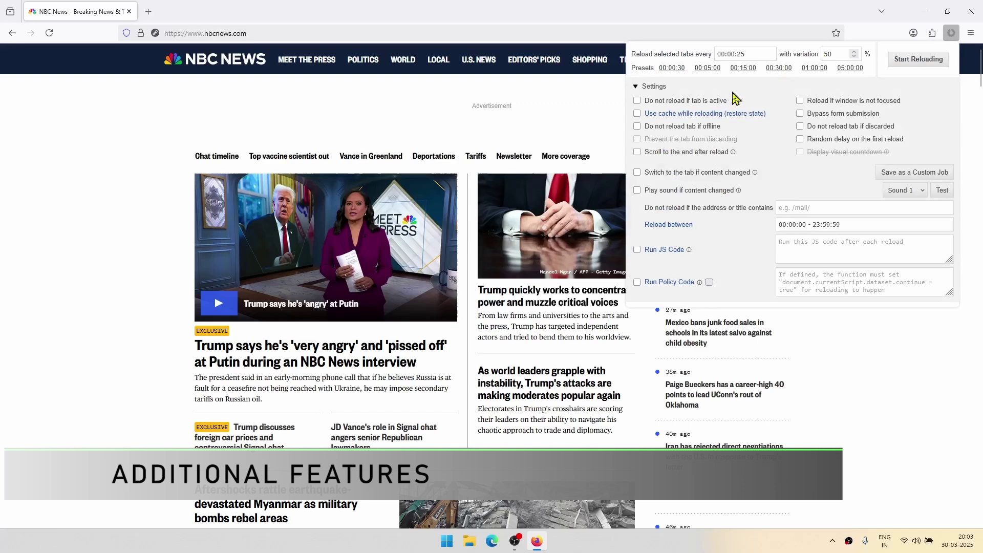
{"action": "mouse_move", "coordinate": [731, 54]}
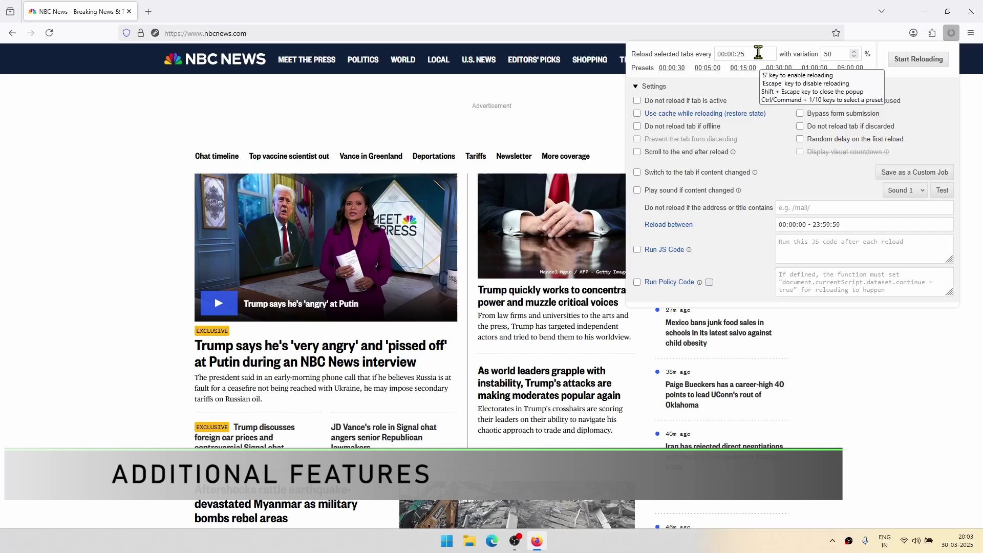
{"action": "left_click_drag", "start_coordinate": [758, 54], "coordinate": [738, 56]}
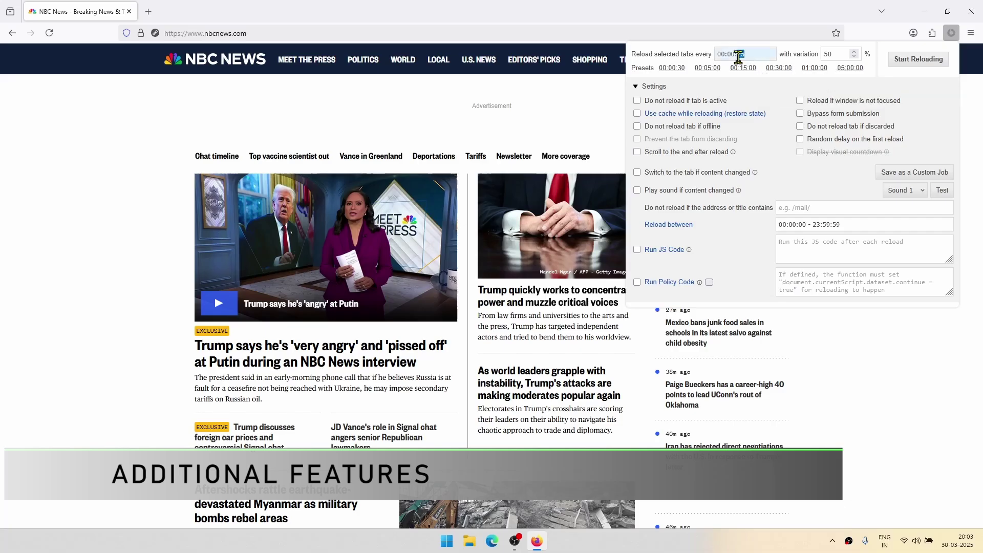
{"action": "type", "text": "30"}
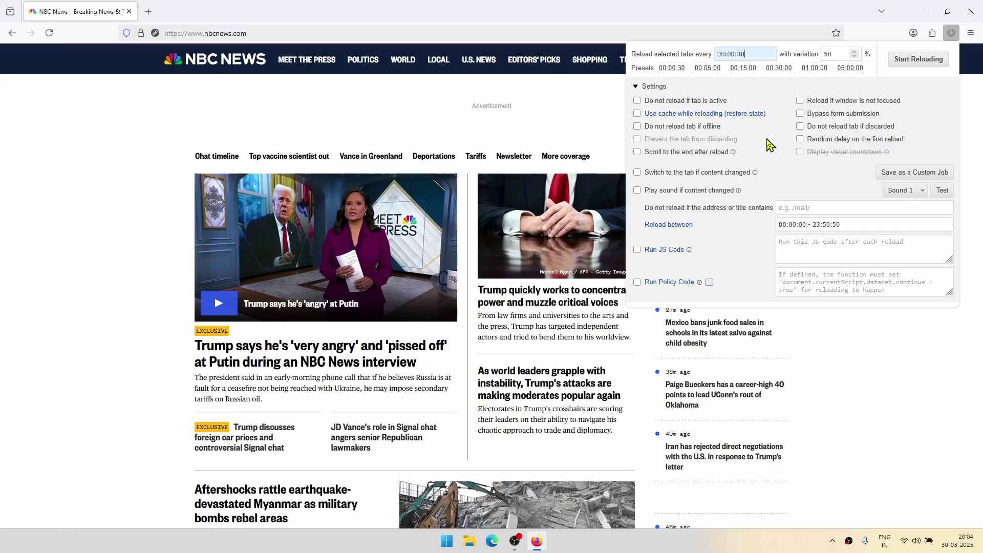
Enable 'Play sound if content changed' for the NBC News tab's reloads.
{"action": "left_click", "coordinate": [637, 190]}
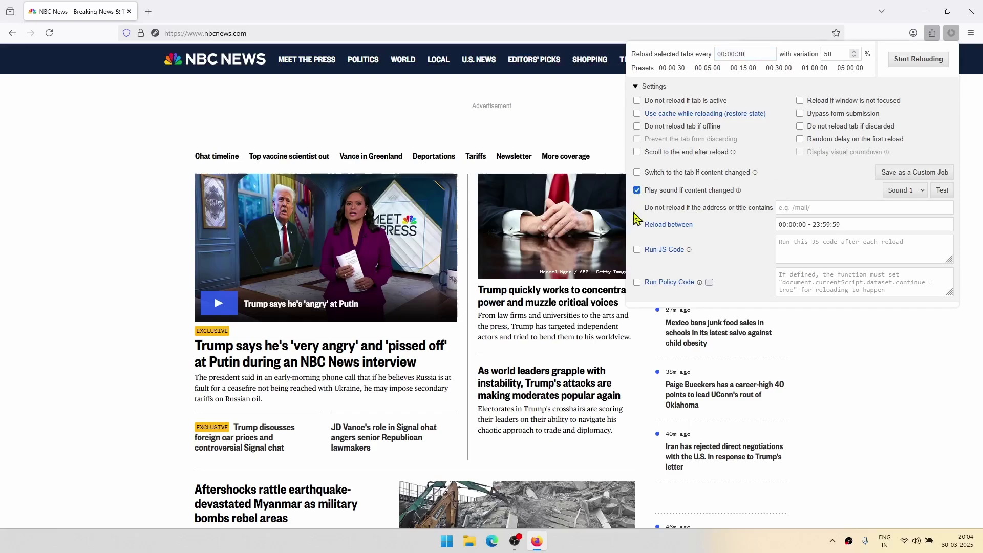